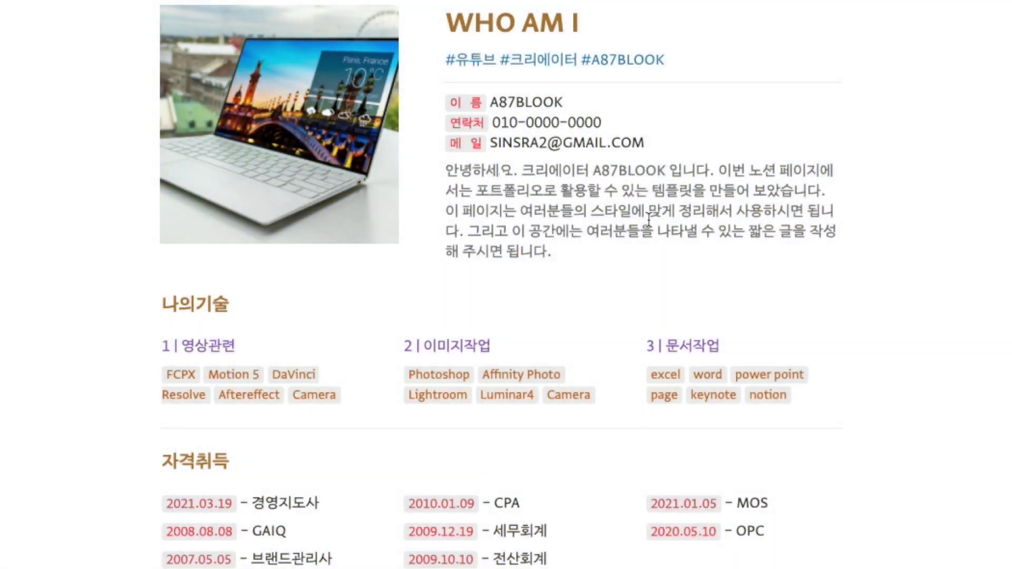
# - Look through the portfolio page from the WHO AM I profile, skills, certifications and projects down to the 대표작업 section
pyautogui.scroll(-5, 650, 217)
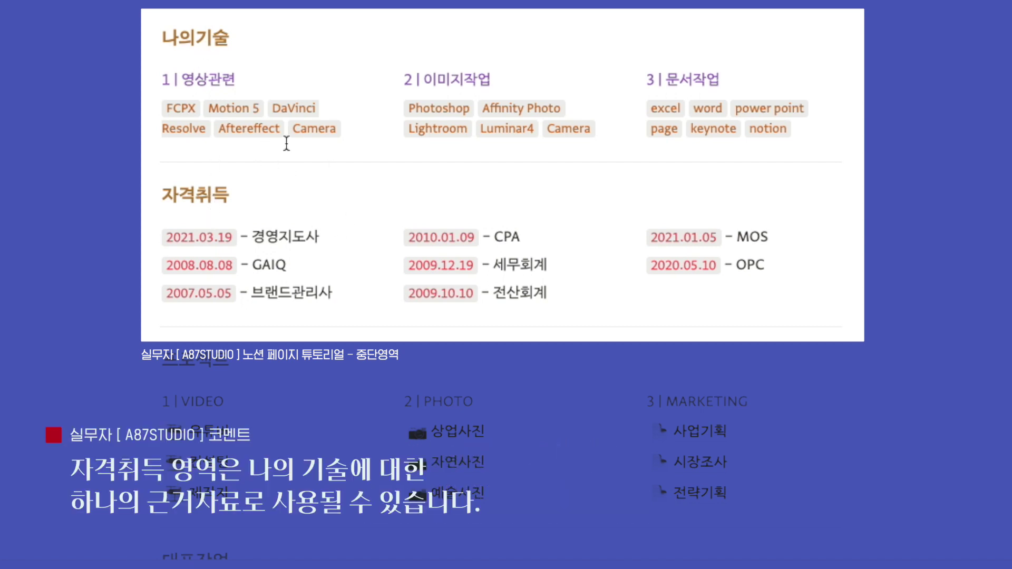
pyautogui.scroll(-2, 318, 163)
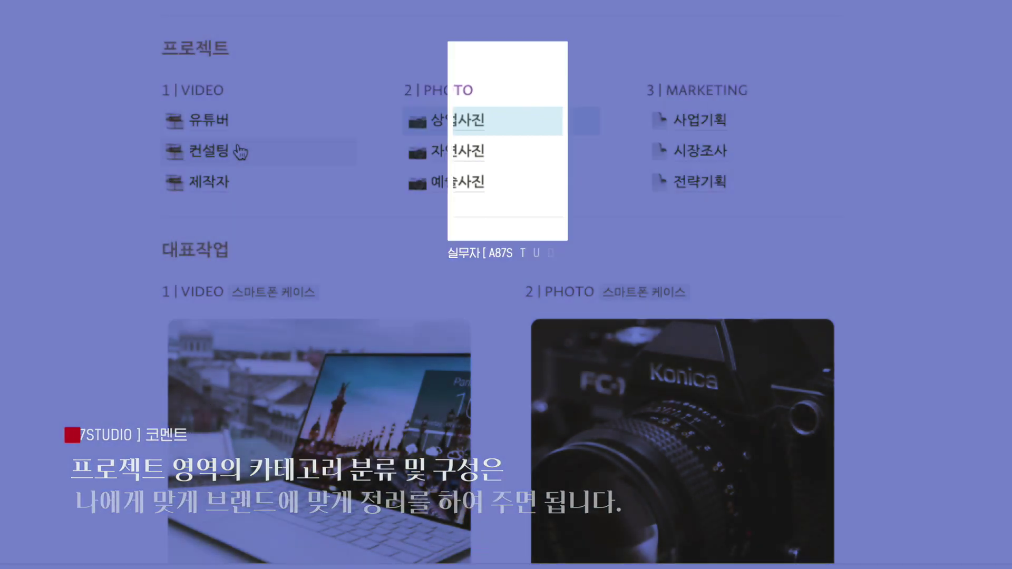
pyautogui.scroll(-1, 237, 158)
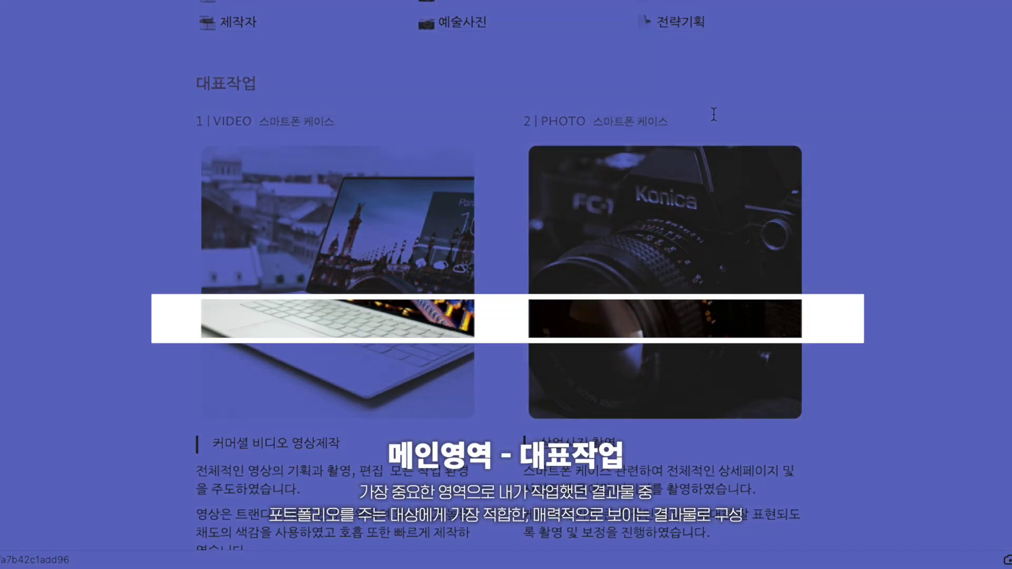
pyautogui.scroll(-2, 714, 114)
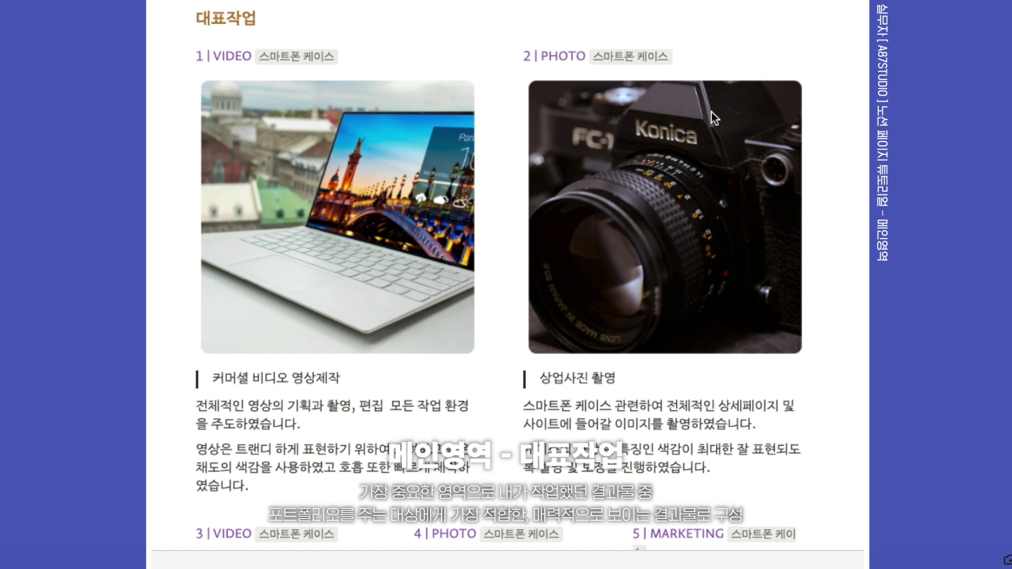
pyautogui.scroll(-1, 710, 111)
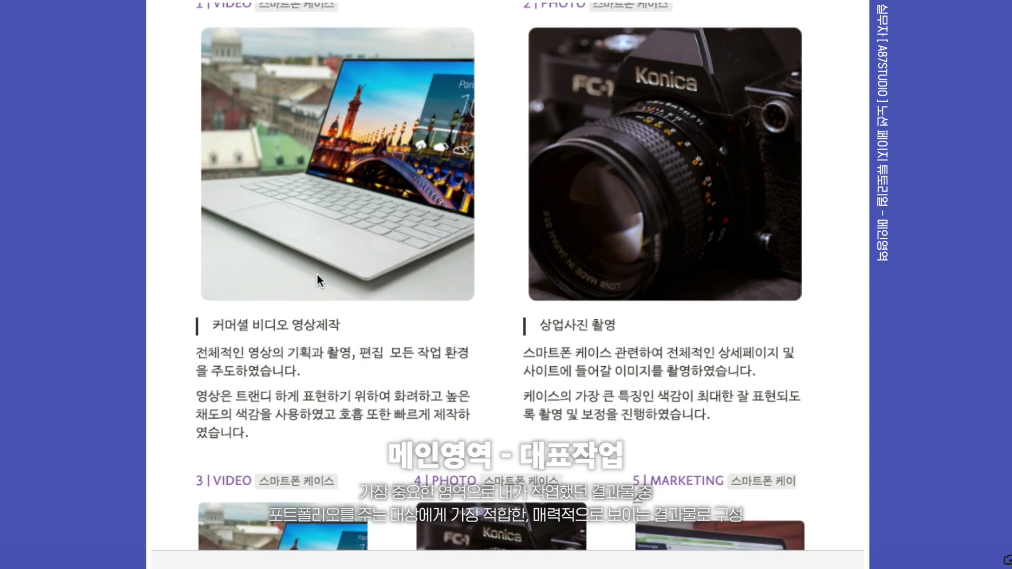
pyautogui.scroll(-1, 316, 269)
pyautogui.scroll(-1, 316, 261)
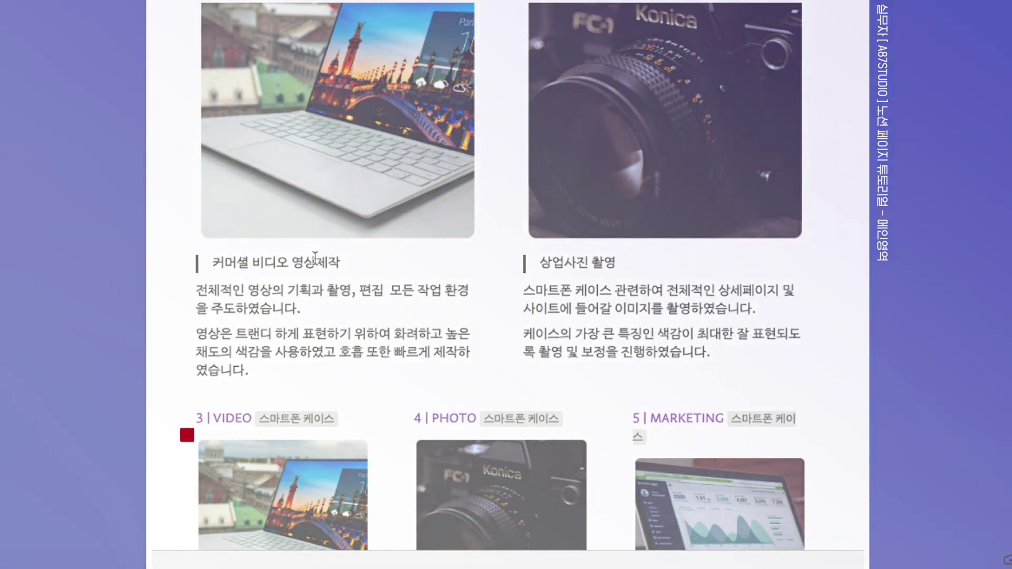
pyautogui.scroll(-2, 571, 192)
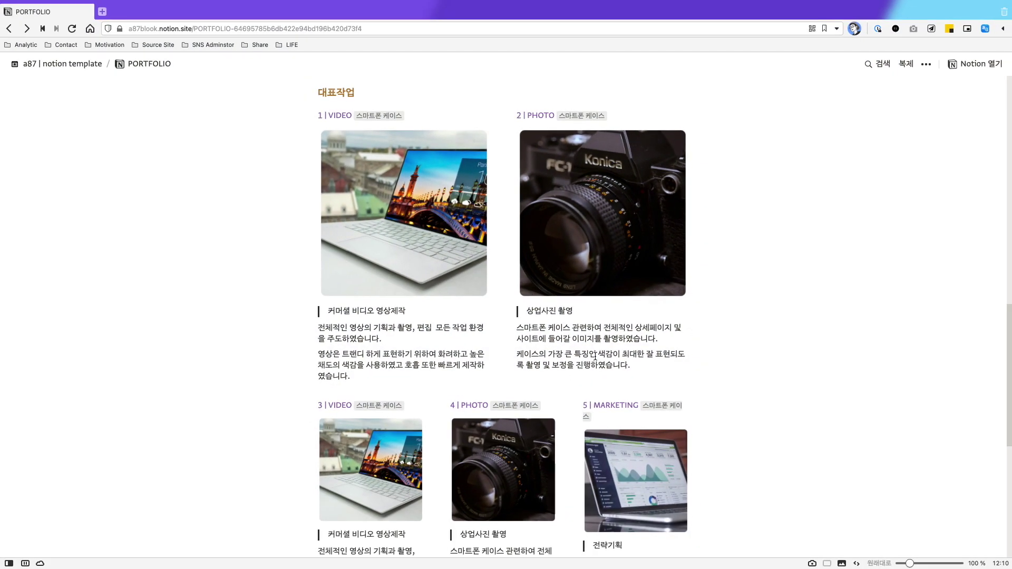
pyautogui.scroll(-1, 684, 501)
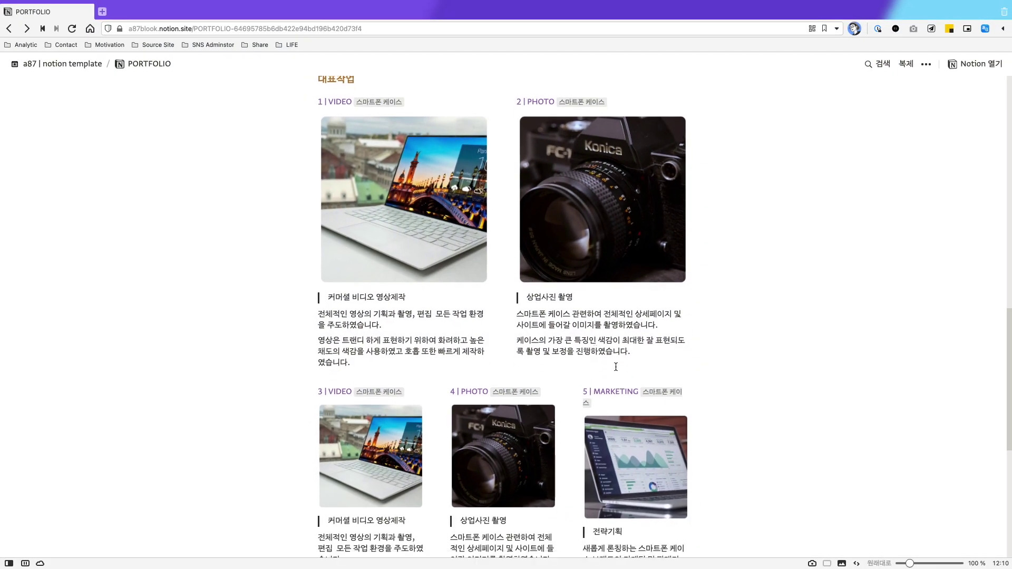
# - Highlight the 5 | MARKETING heading in 대표작업 and compare its line length with the neighbouring VIDEO and PHOTO headings
pyautogui.tripleClick(661, 392)
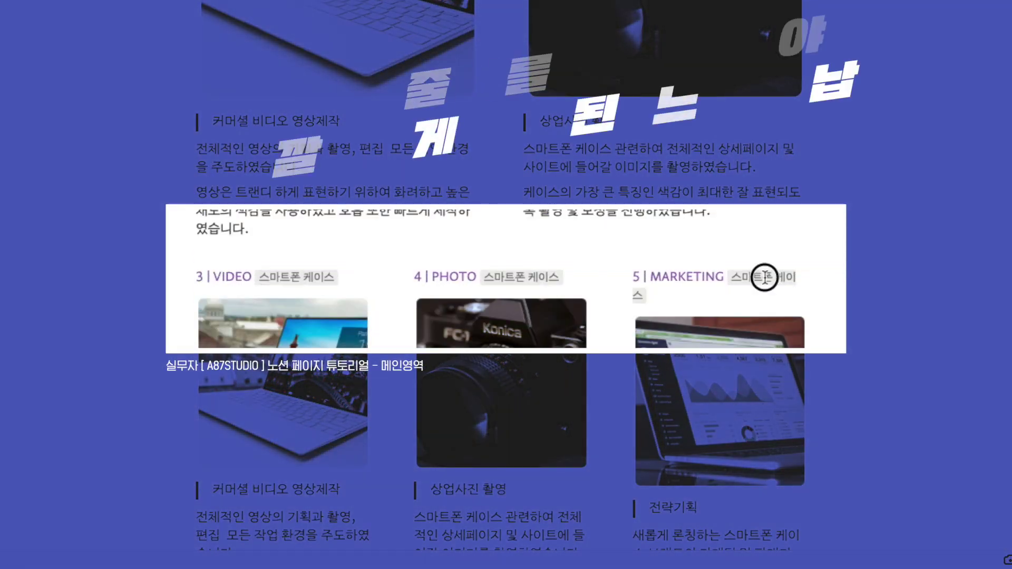
pyautogui.moveTo(765, 278); pyautogui.dragTo(738, 223)
pyautogui.scroll(-1, 738, 222)
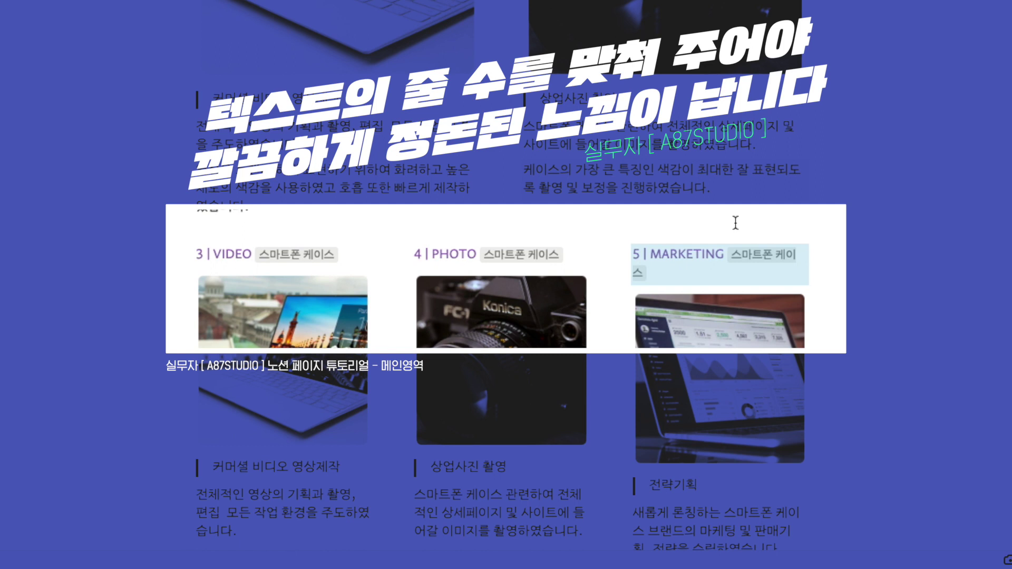
pyautogui.scroll(-1, 735, 269)
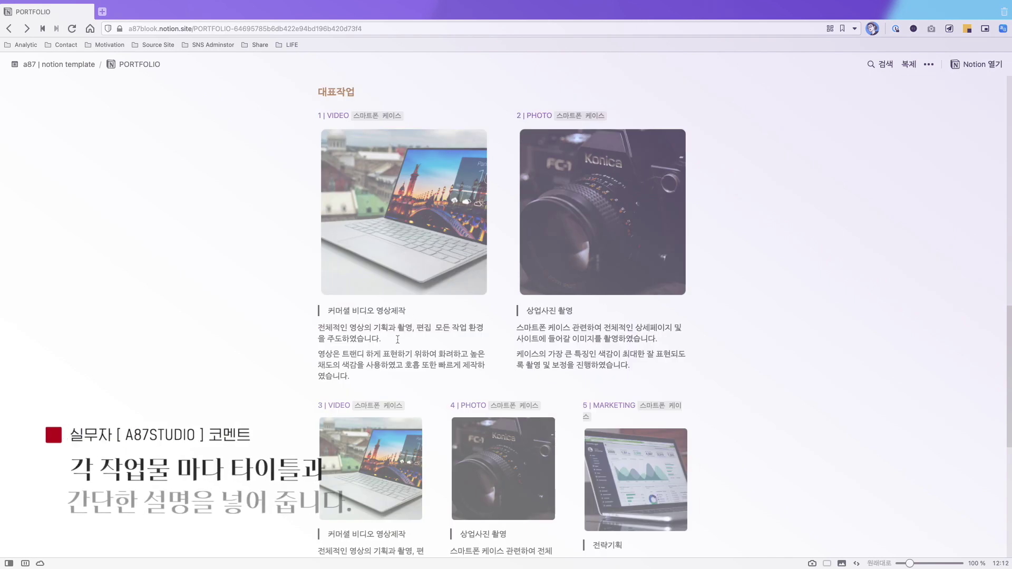
# - Highlight the description under the 1 | VIDEO work and examine how the two rows of works in 대표작업 are laid out
pyautogui.moveTo(407, 312); pyautogui.dragTo(421, 364)
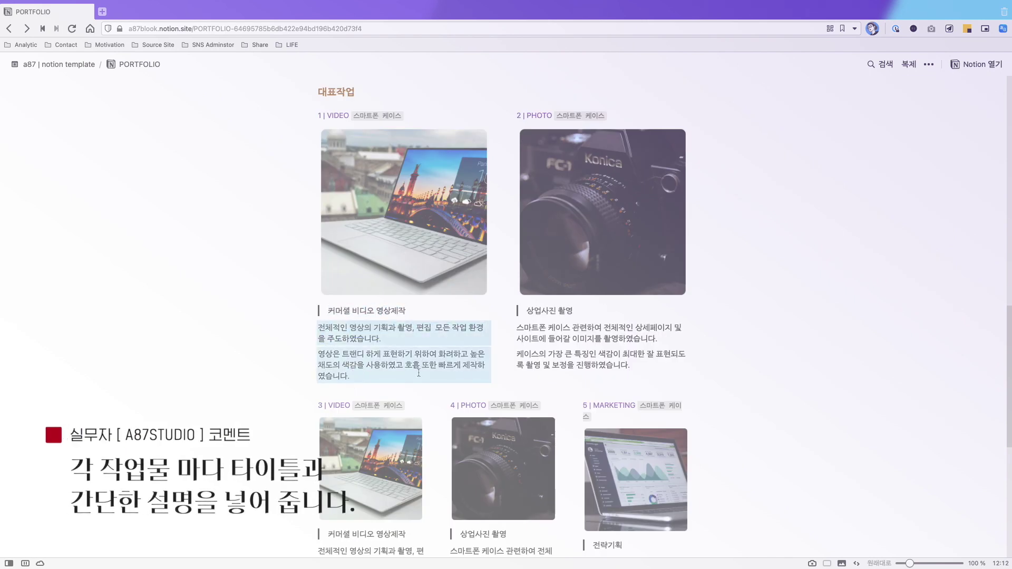
pyautogui.click(445, 337)
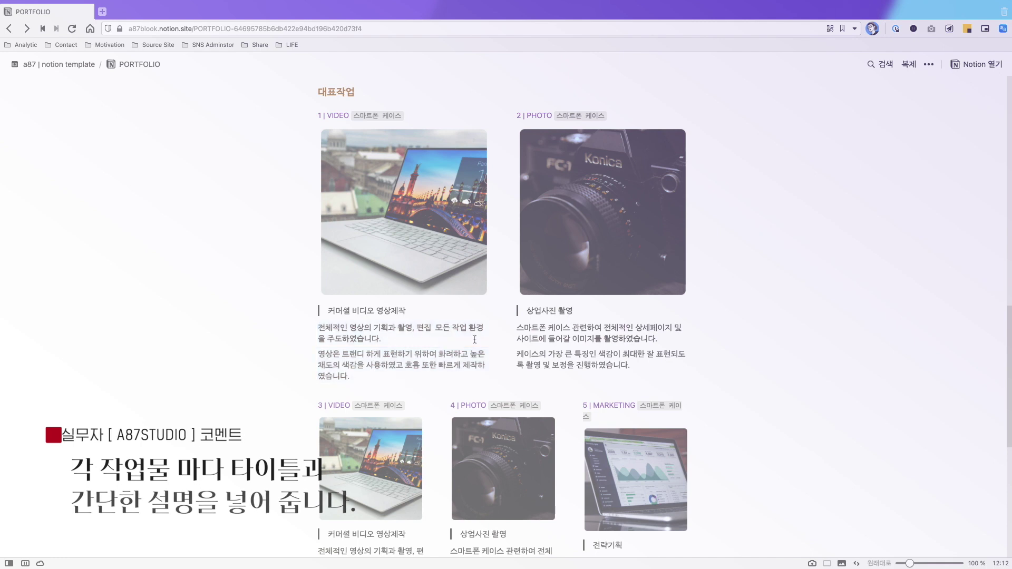
pyautogui.scroll(-3, 474, 340)
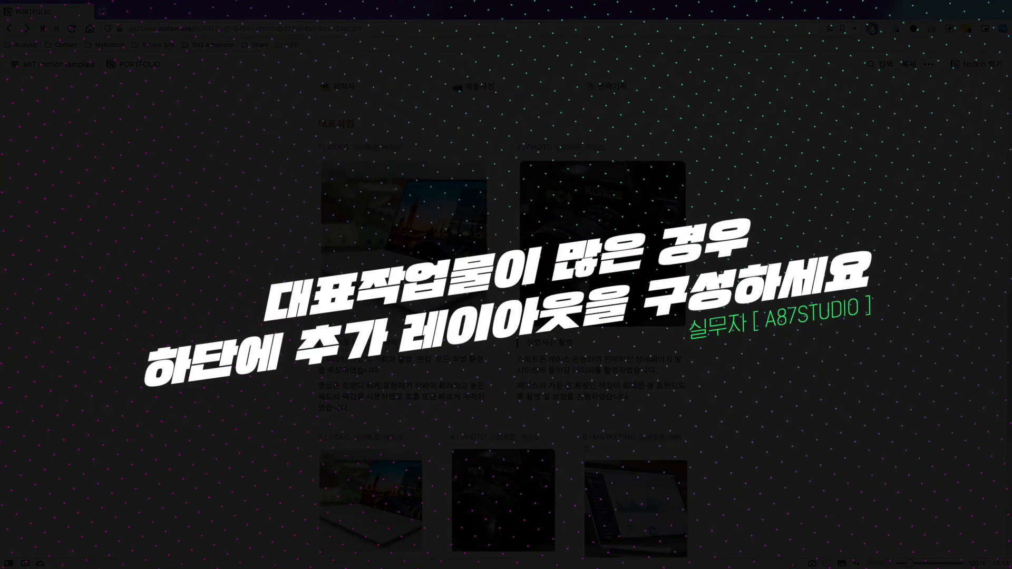
pyautogui.scroll(-3, 574, 393)
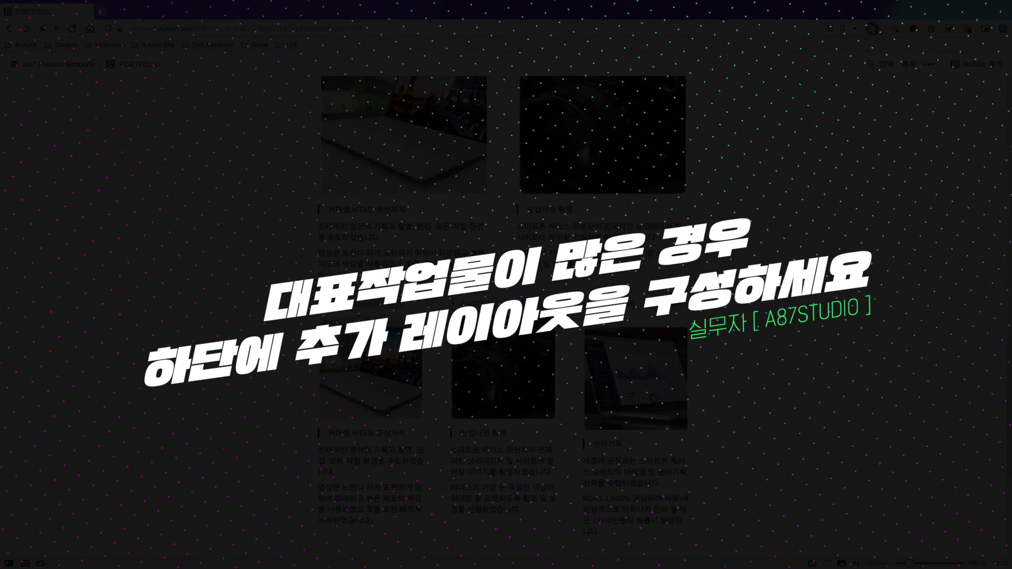
pyautogui.scroll(-1, 572, 363)
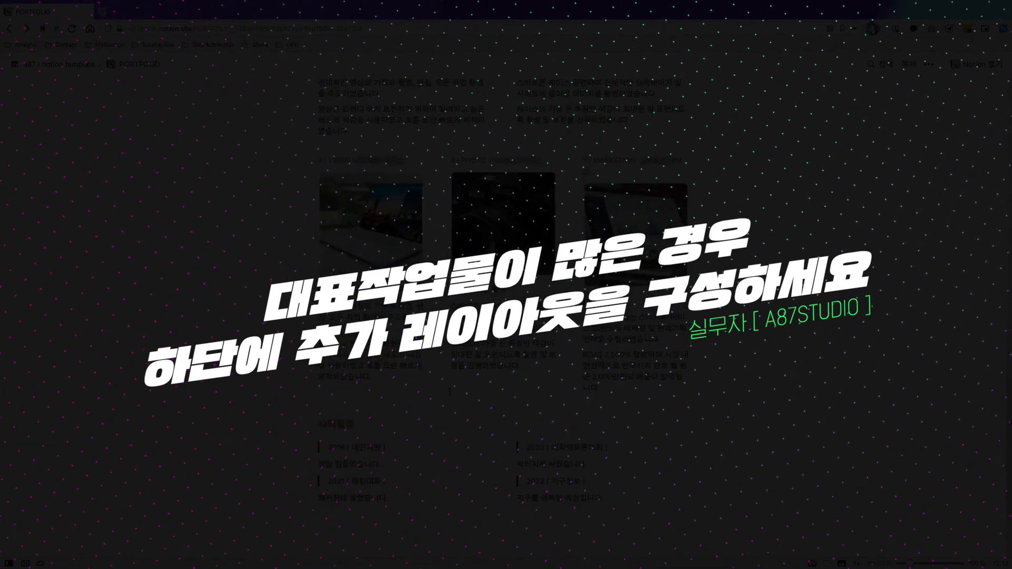
pyautogui.scroll(8, 485, 482)
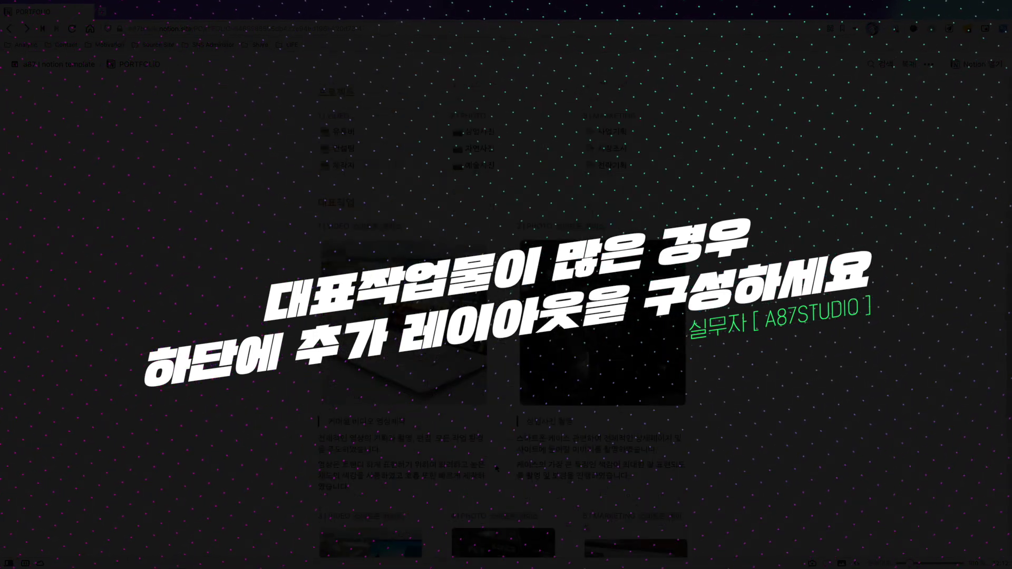
pyautogui.scroll(-2, 348, 216)
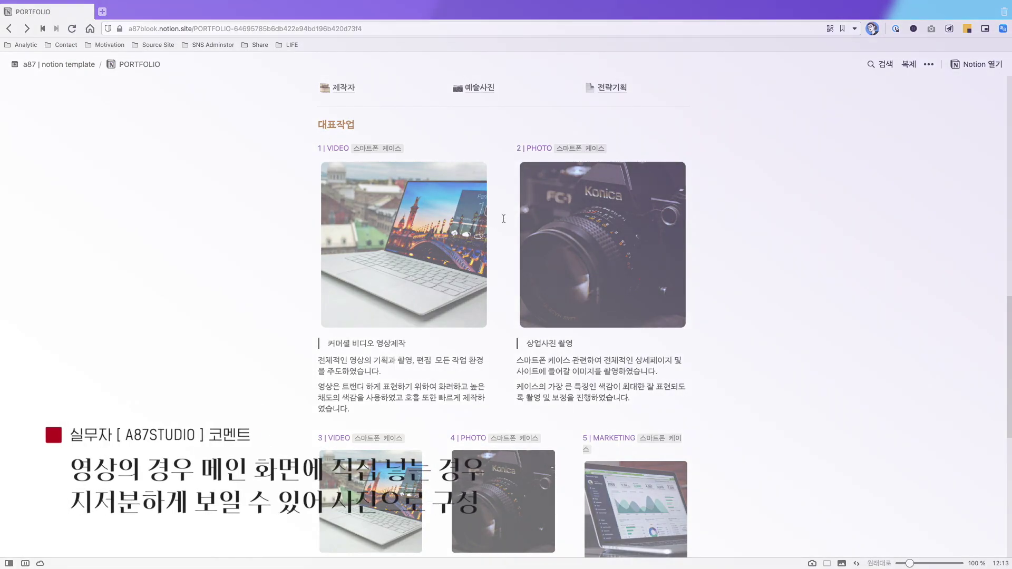
# - View the 1 | VIDEO laptop image enlarged, close it, and review the 프로젝트 and 대표작업 sections
pyautogui.click(455, 236)
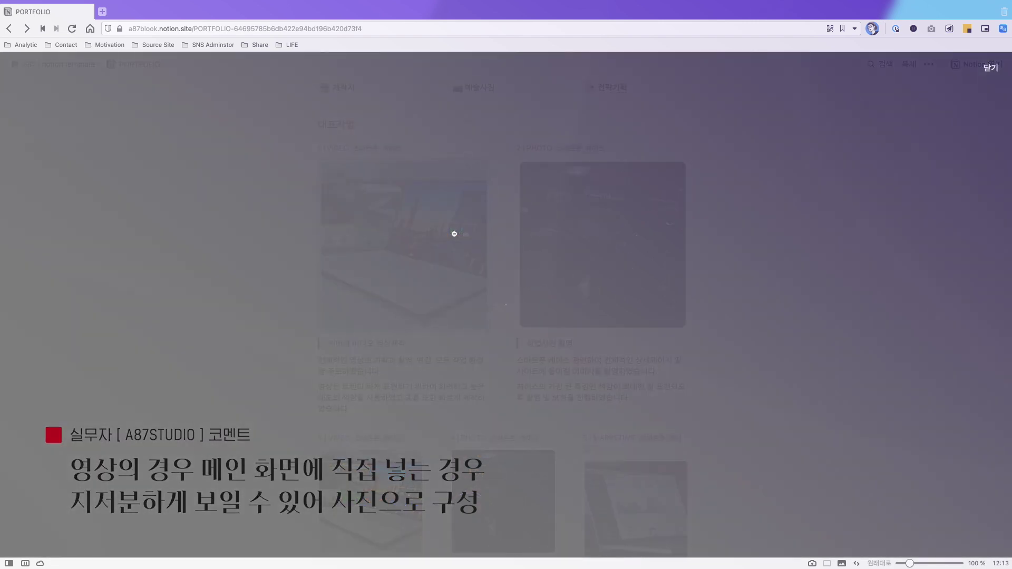
pyautogui.click(454, 234)
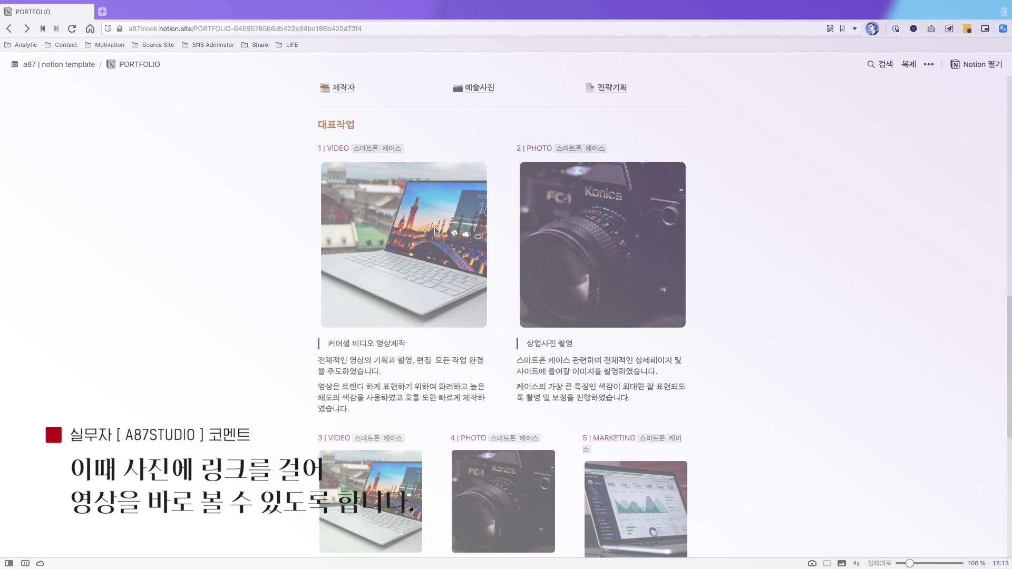
pyautogui.scroll(-1, 437, 230)
pyautogui.scroll(3, 438, 228)
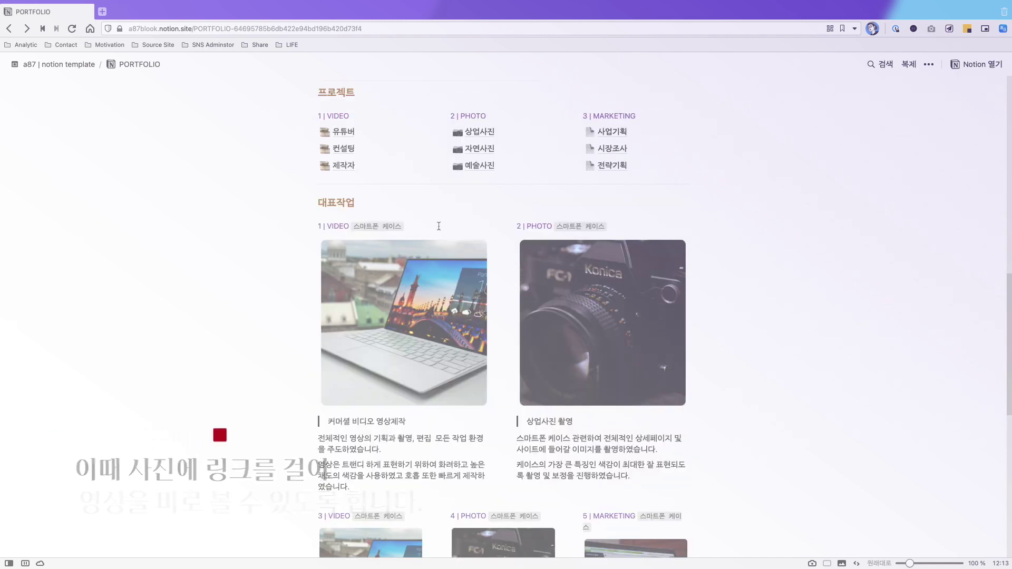
pyautogui.scroll(-2, 439, 226)
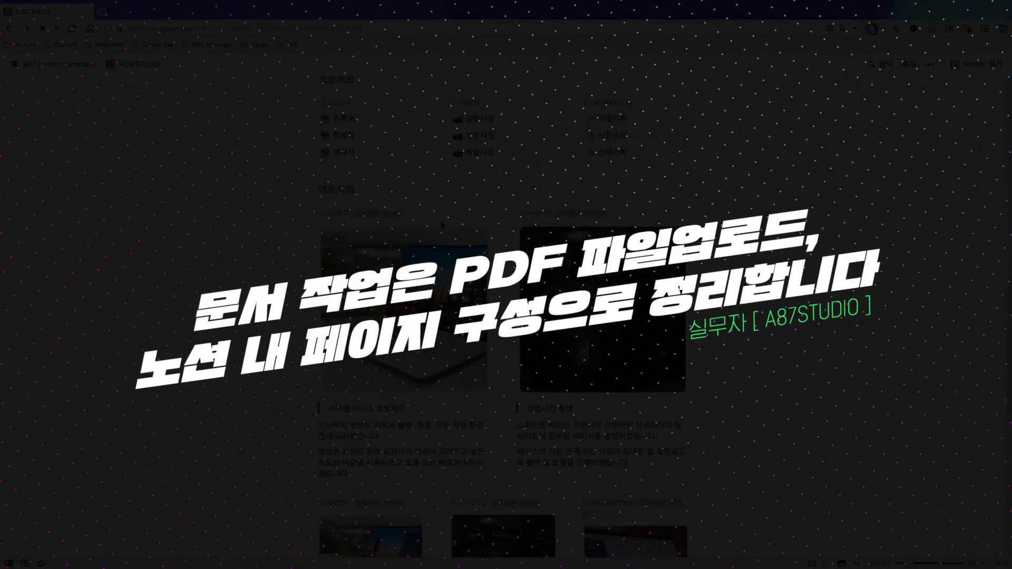
pyautogui.scroll(-1, 442, 224)
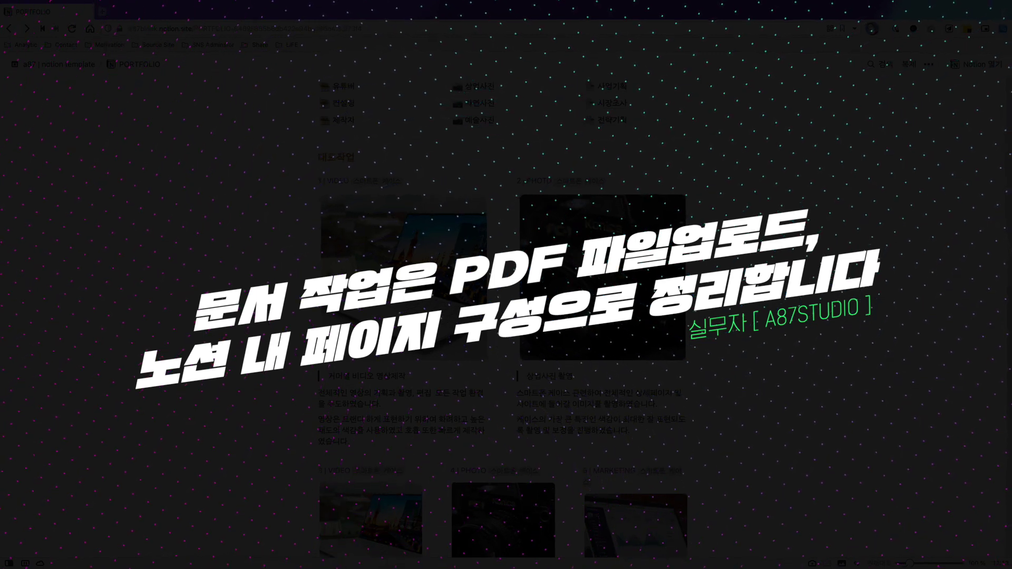
# - Examine the 사회활동 section at the end of the page alongside the works above it, and return to the WHO AM I profile
pyautogui.scroll(-6, 500, 322)
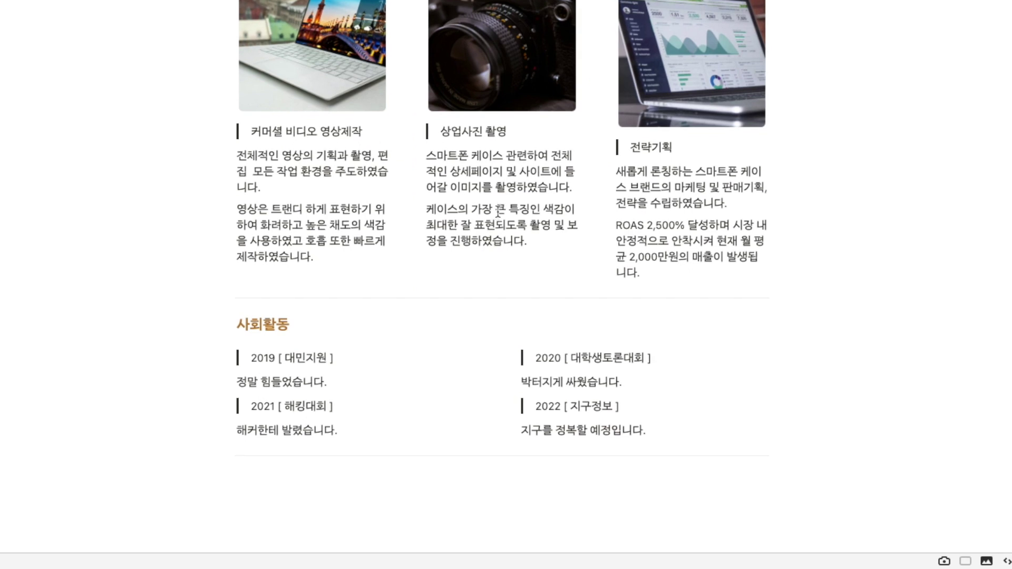
pyautogui.scroll(-1, 499, 210)
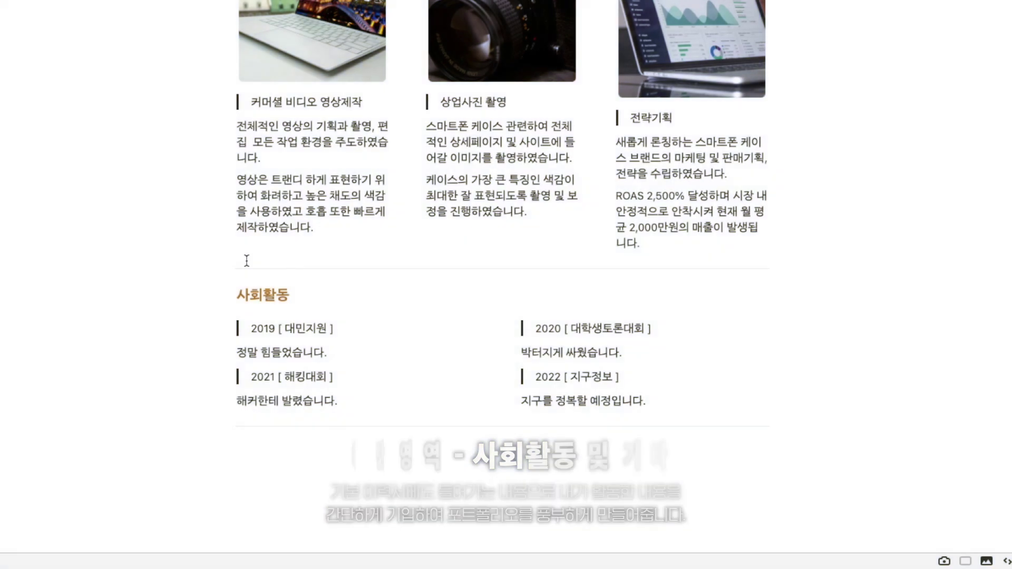
pyautogui.scroll(5, 461, 332)
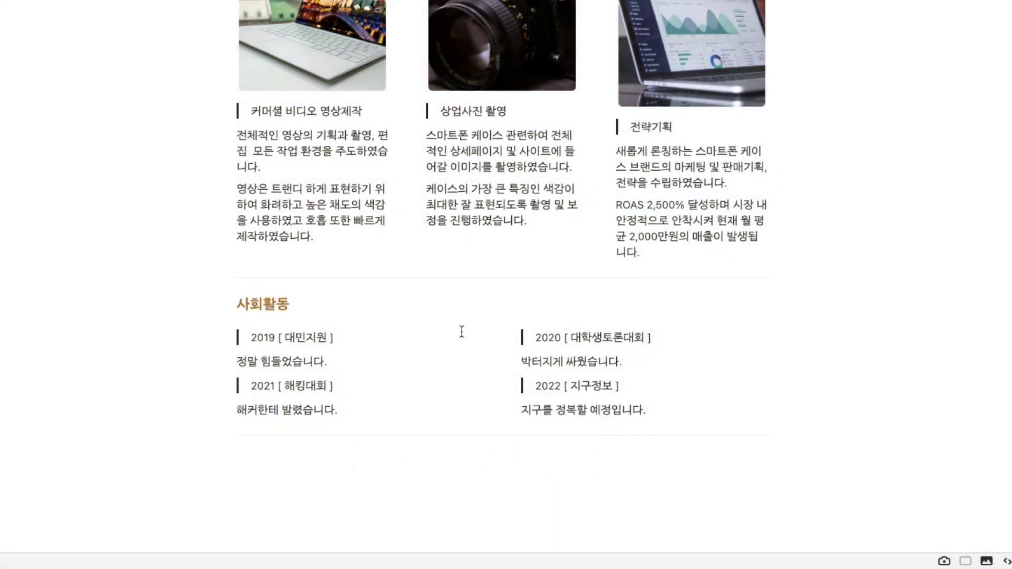
pyautogui.scroll(-5, 462, 332)
pyautogui.scroll(8, 462, 332)
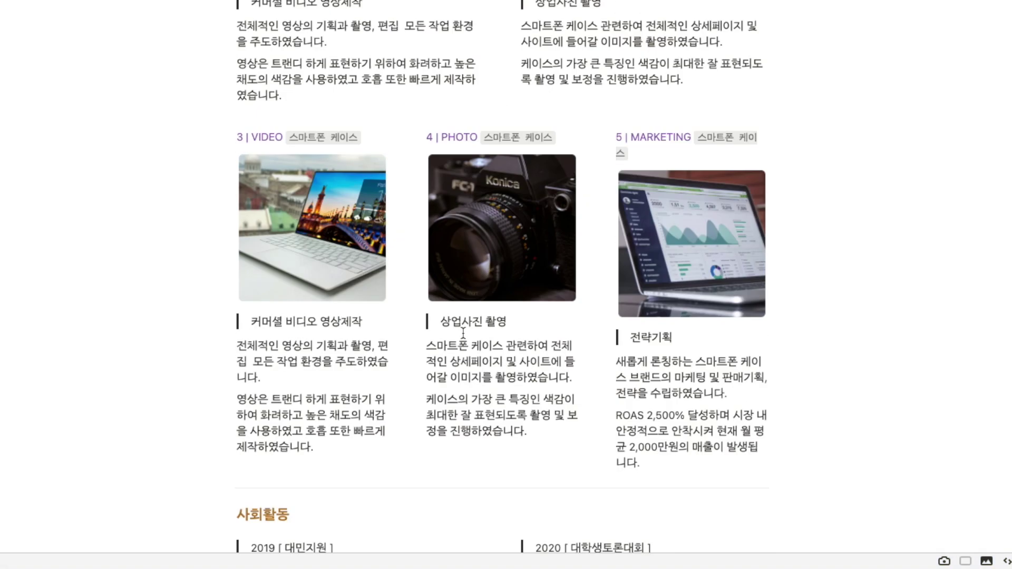
pyautogui.scroll(-4, 462, 332)
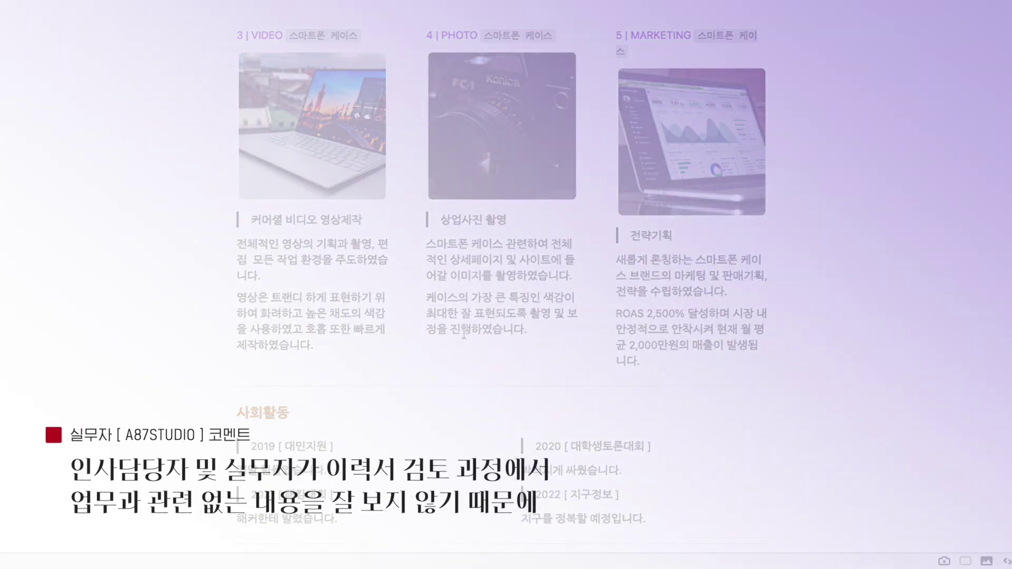
pyautogui.scroll(3, 462, 333)
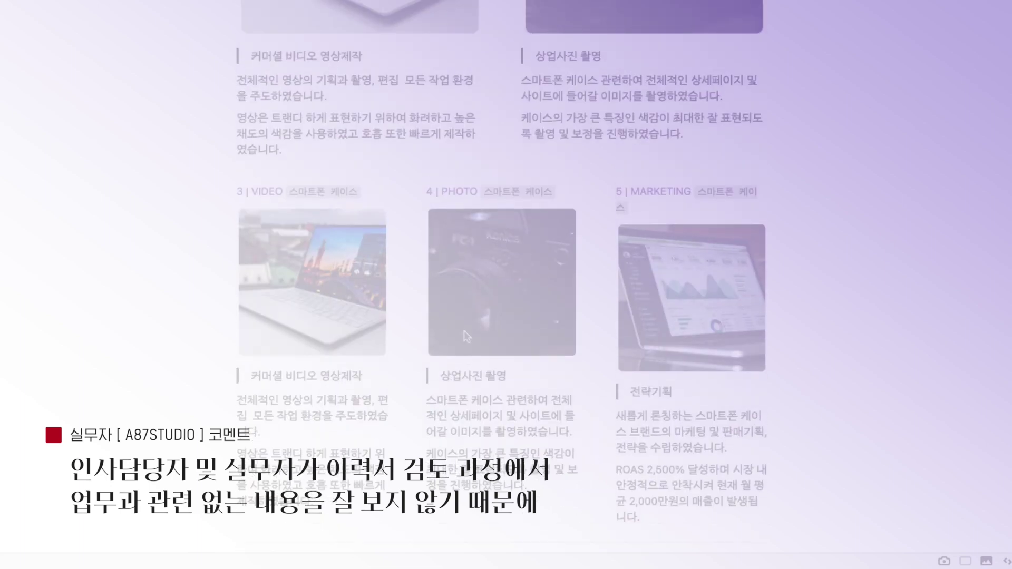
pyautogui.scroll(-2, 466, 333)
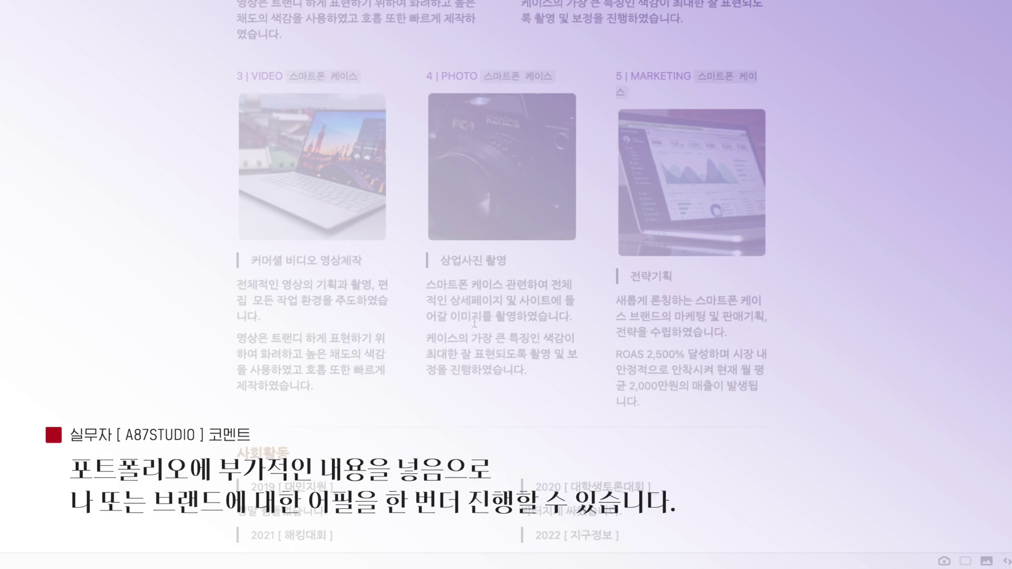
pyautogui.scroll(-3, 473, 316)
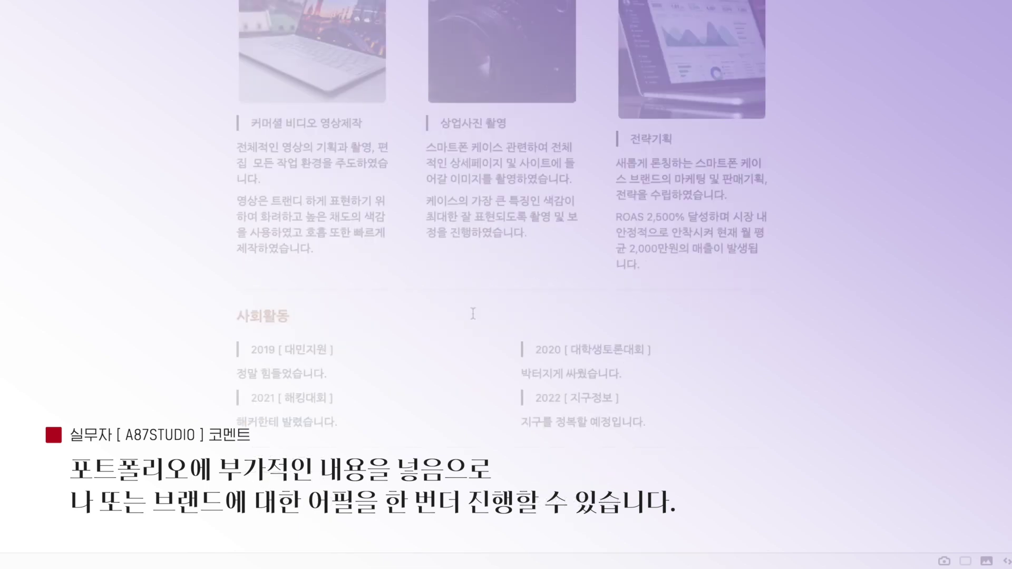
pyautogui.scroll(1, 473, 314)
pyautogui.scroll(-1, 473, 316)
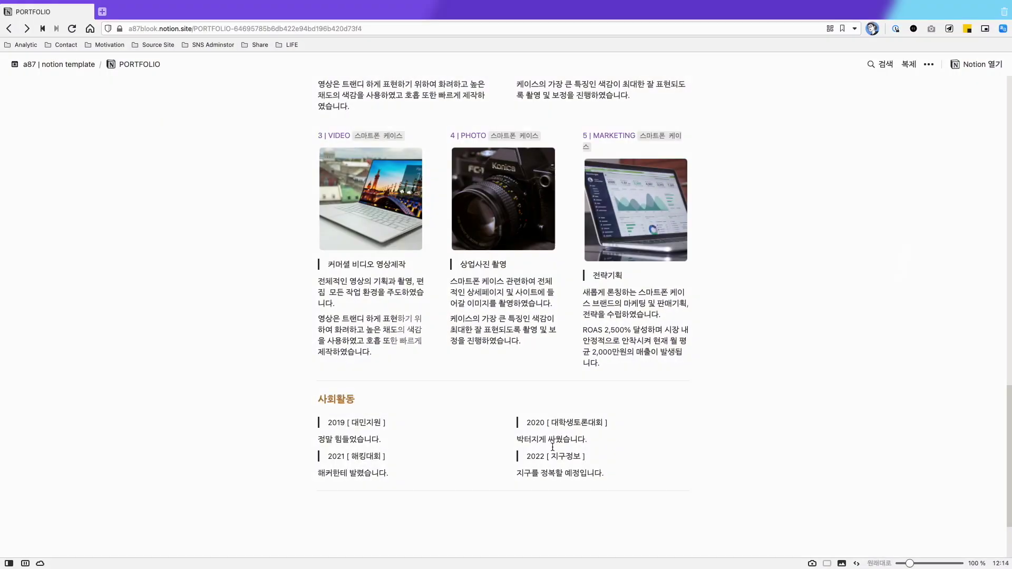
pyautogui.scroll(-2, 552, 447)
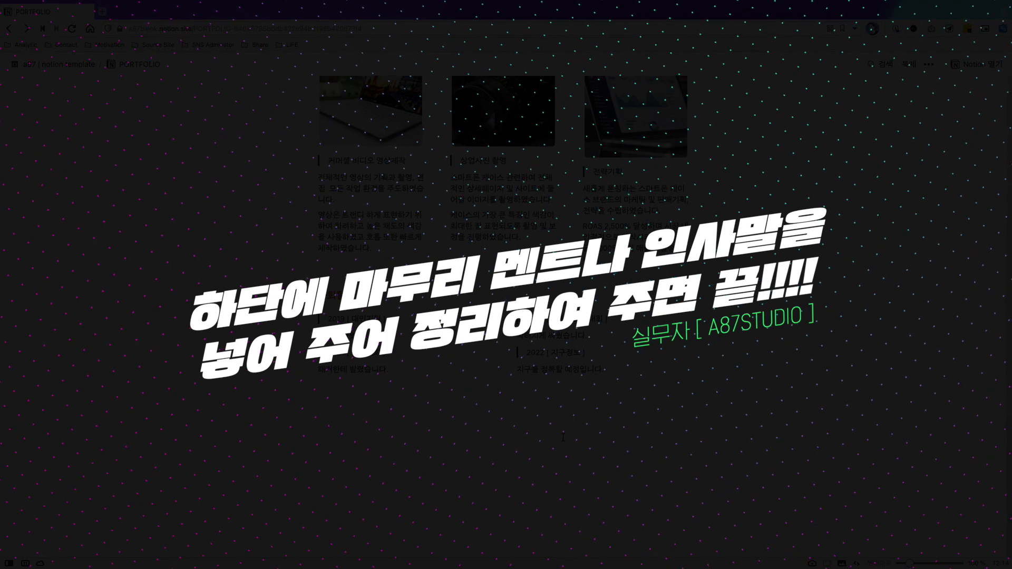
pyautogui.scroll(10, 556, 435)
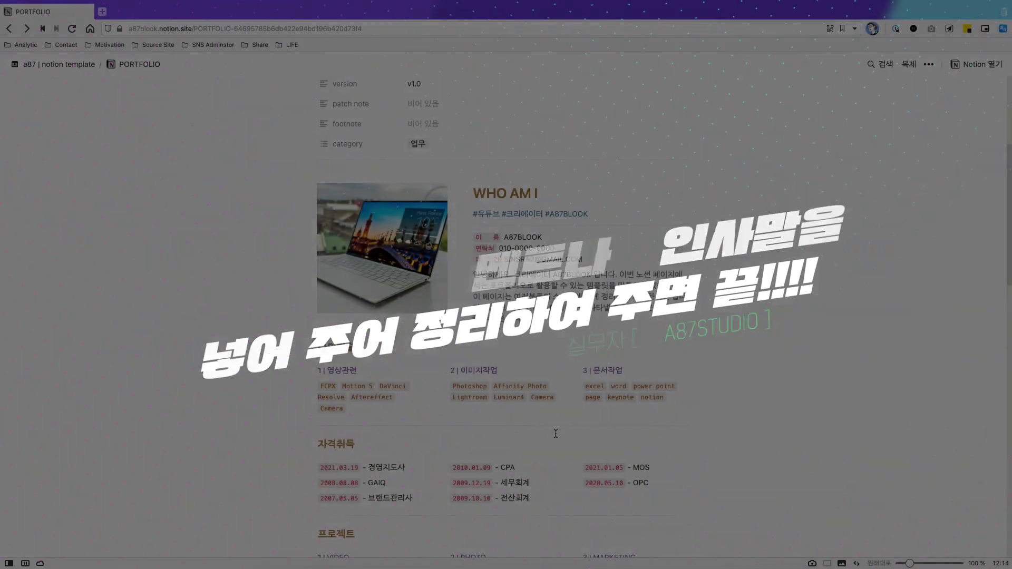